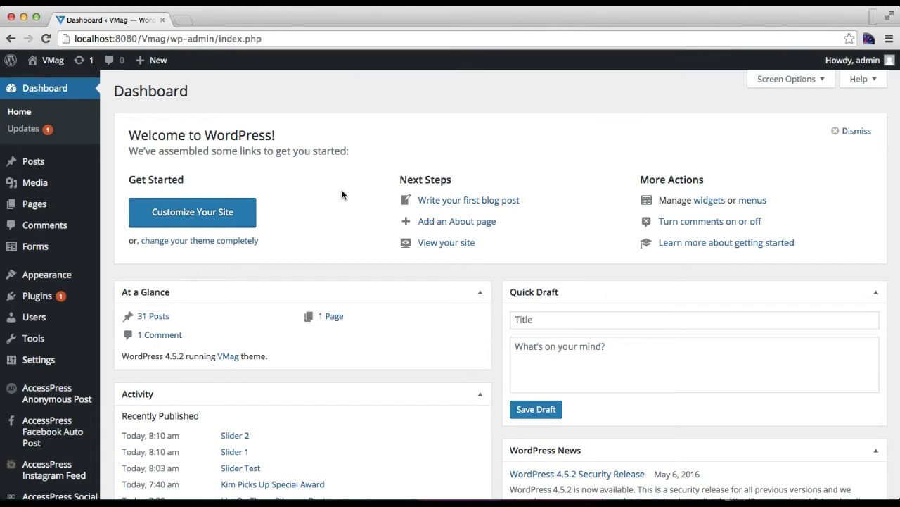
Open the live VMag site in a new browser tab.
mouse_move(56, 65)
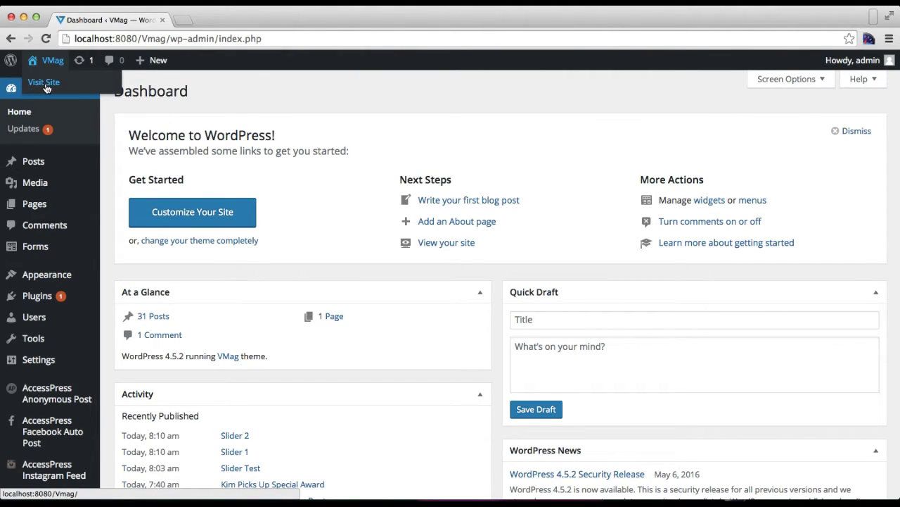
right_click(46, 87)
left_click(77, 89)
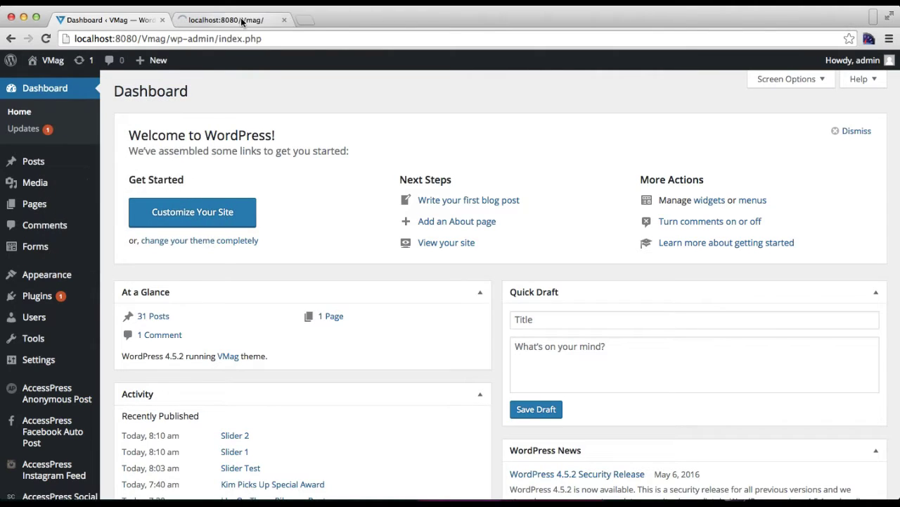
left_click(241, 20)
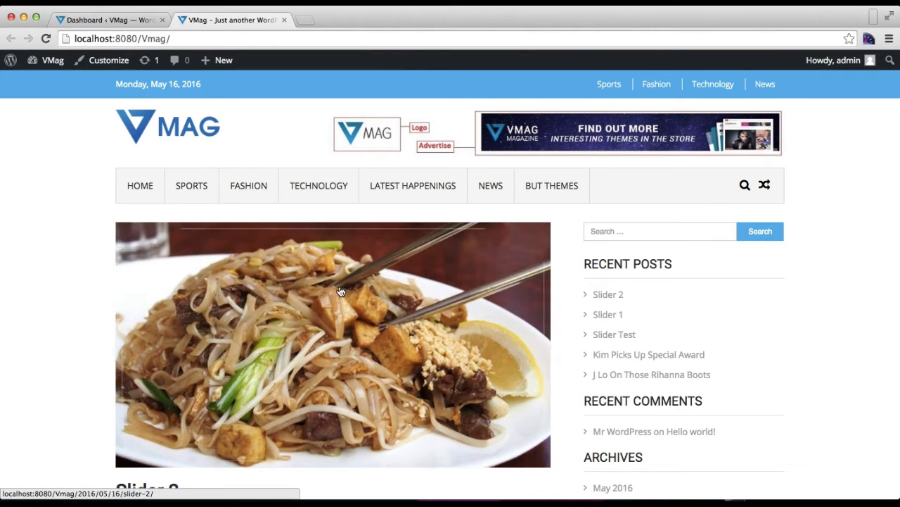
Scroll through the latest-posts front page, then return to the dashboard tab.
scroll(403, 352, "down", 5)
scroll(404, 338, "down", 20)
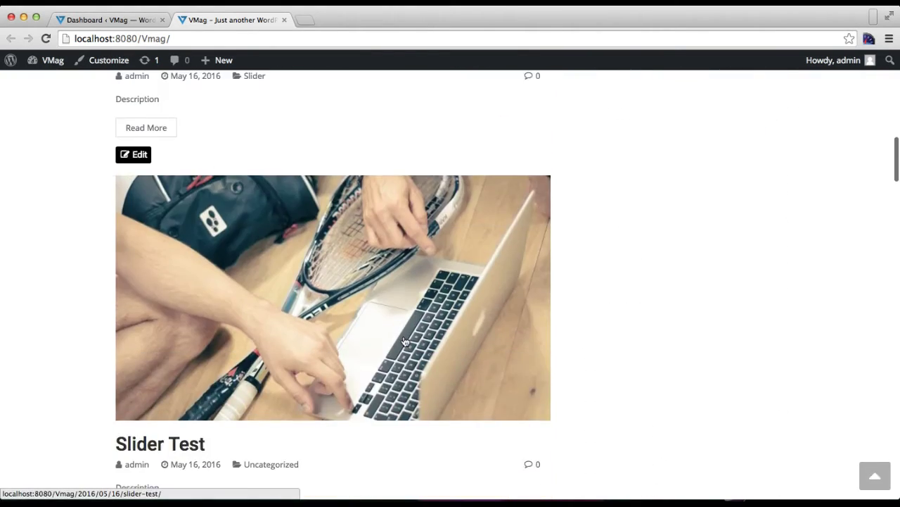
scroll(408, 320, "up", 20)
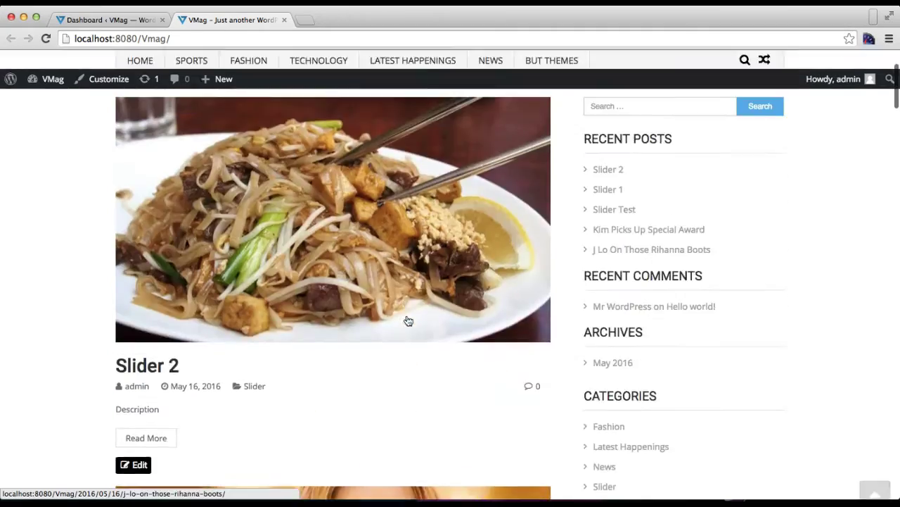
scroll(787, 342, "down", 14)
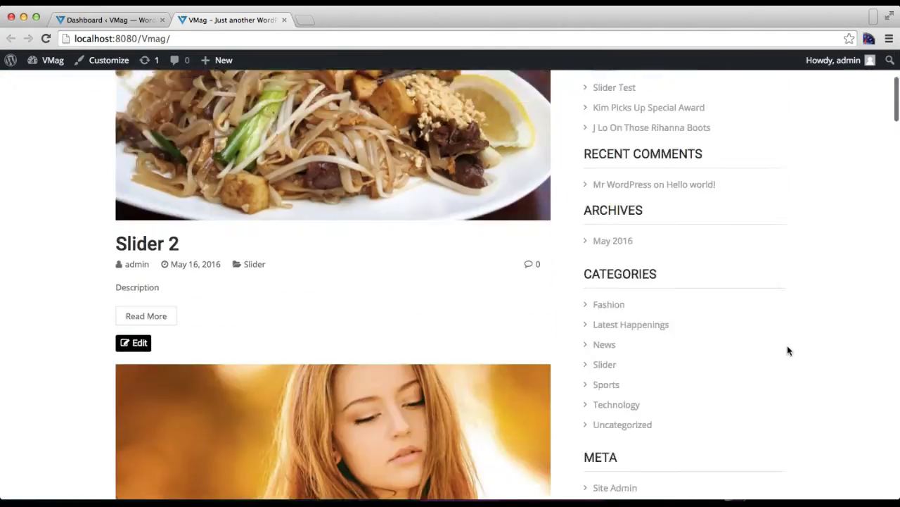
scroll(787, 341, "up", 14)
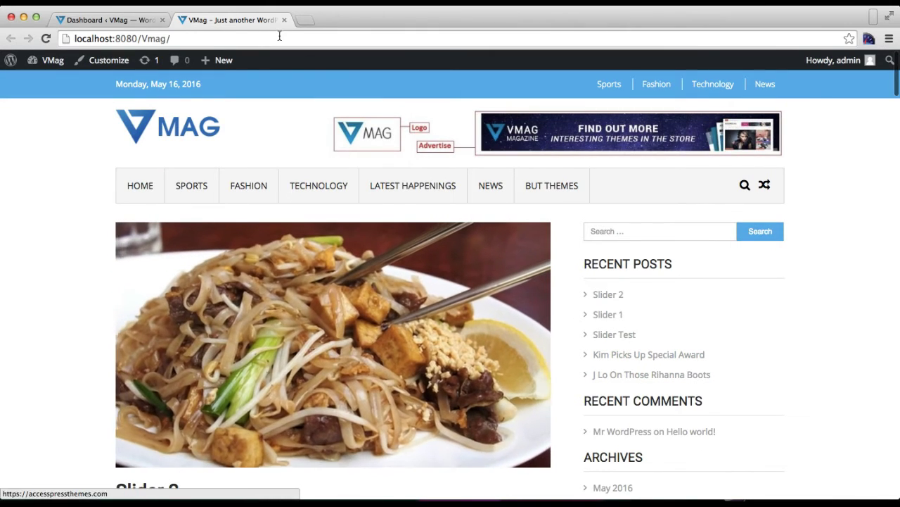
left_click(137, 21)
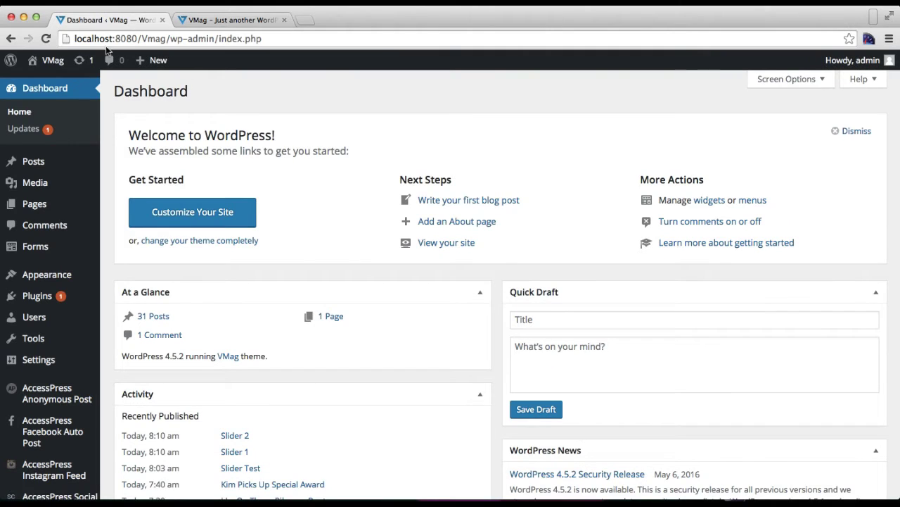
Start a new page titled 'Home'.
mouse_move(50, 190)
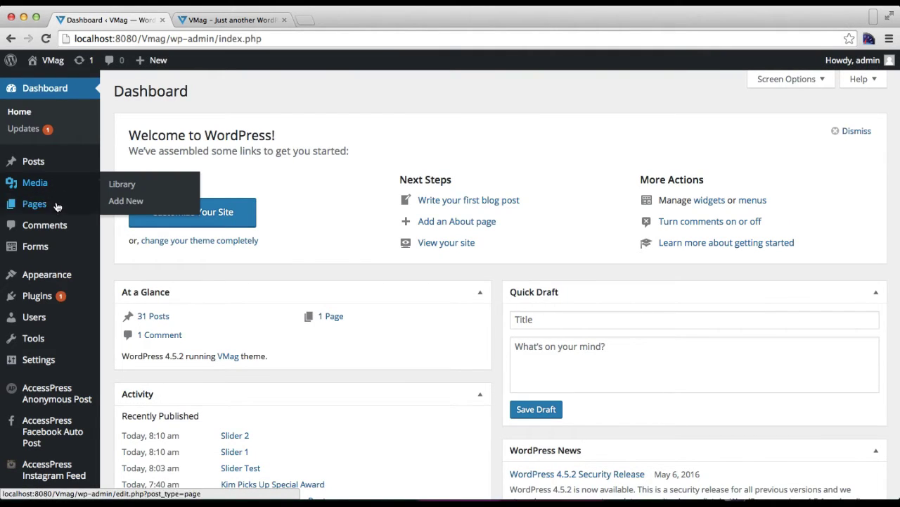
mouse_move(49, 210)
left_click(133, 223)
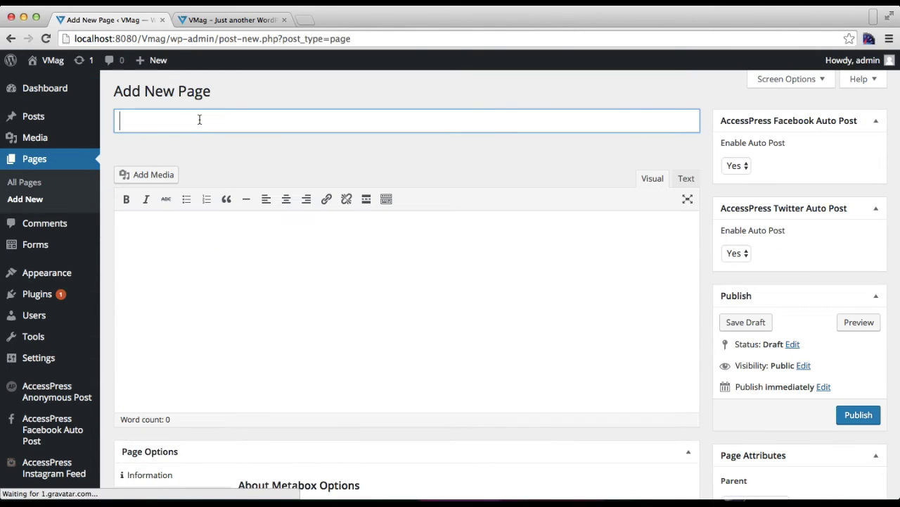
type("Home")
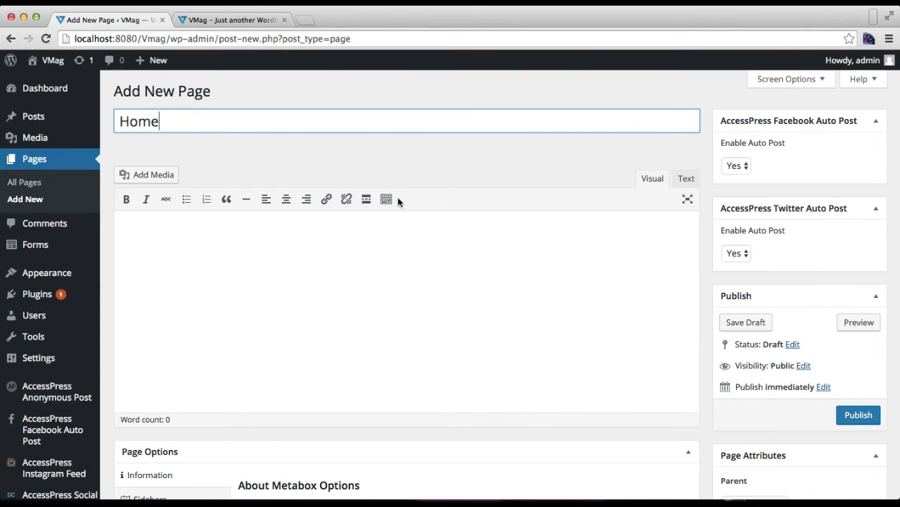
Assign the Home Page template to the page and publish it.
scroll(546, 280, "down", 5)
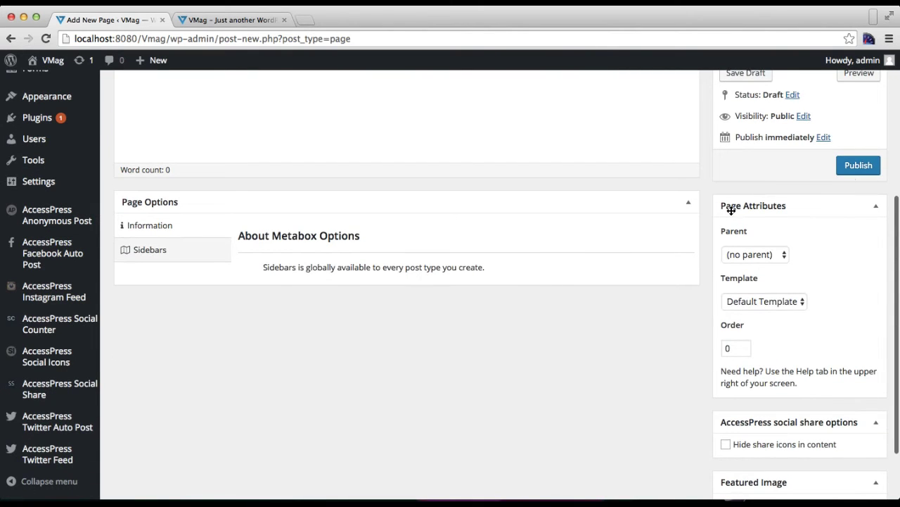
left_click(797, 302)
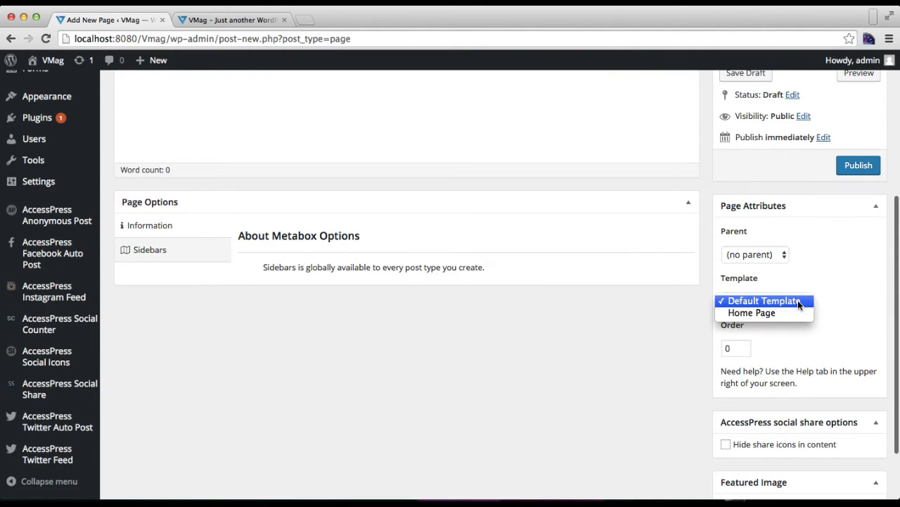
left_click(788, 312)
left_click(860, 165)
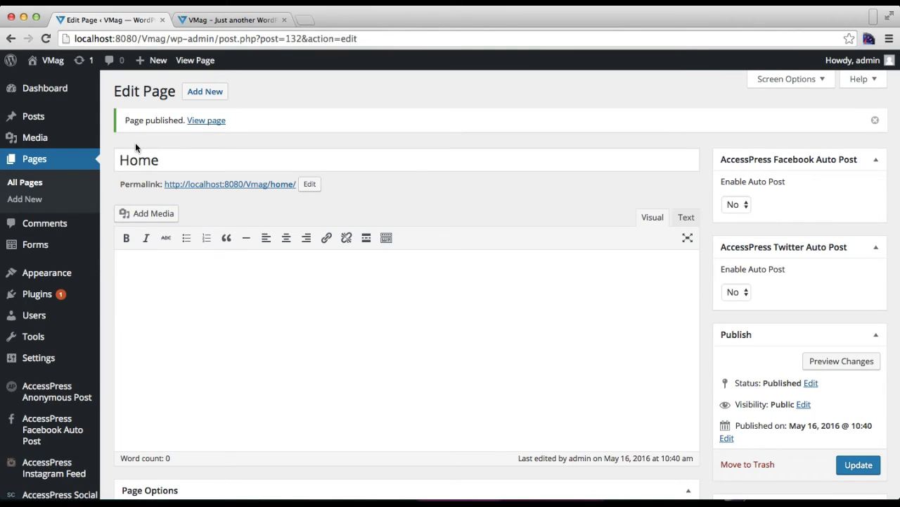
Open the site Customizer in a new tab placed beside the dashboard.
mouse_move(73, 273)
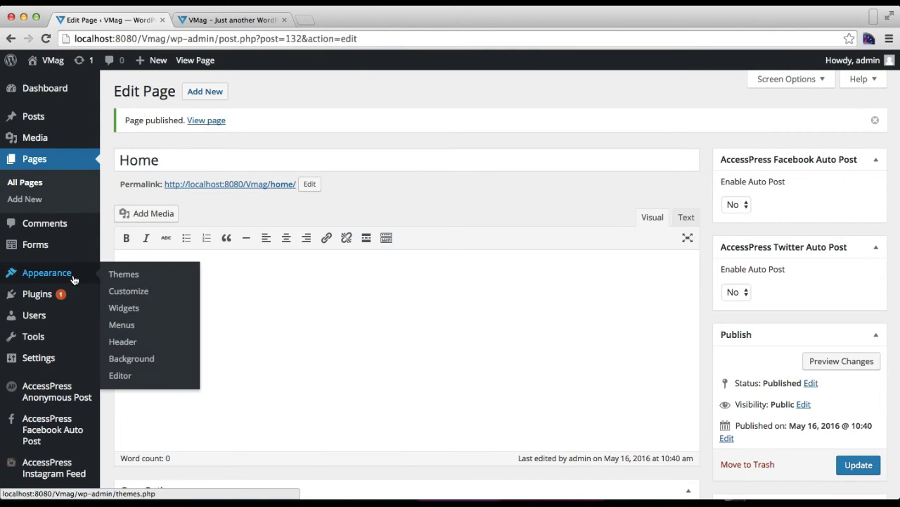
right_click(133, 291)
left_click(152, 298)
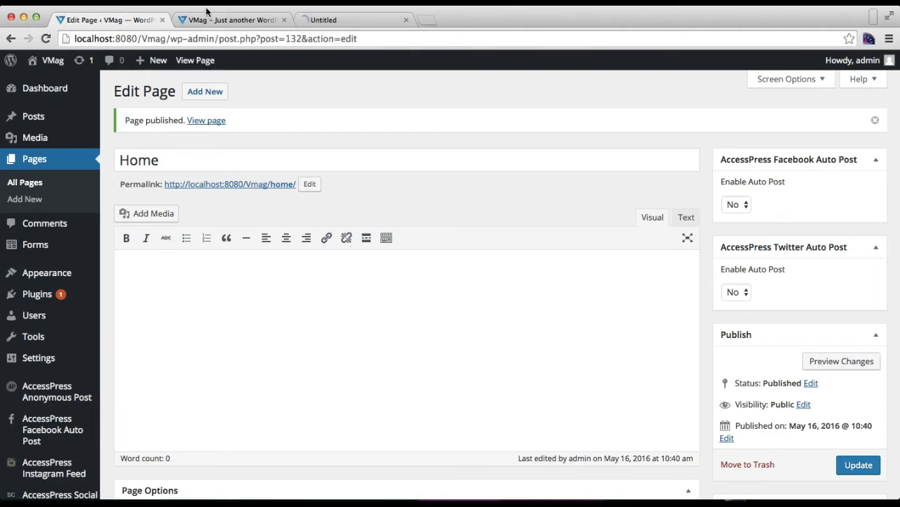
left_click(305, 20)
left_click_drag(305, 20, 191, 20)
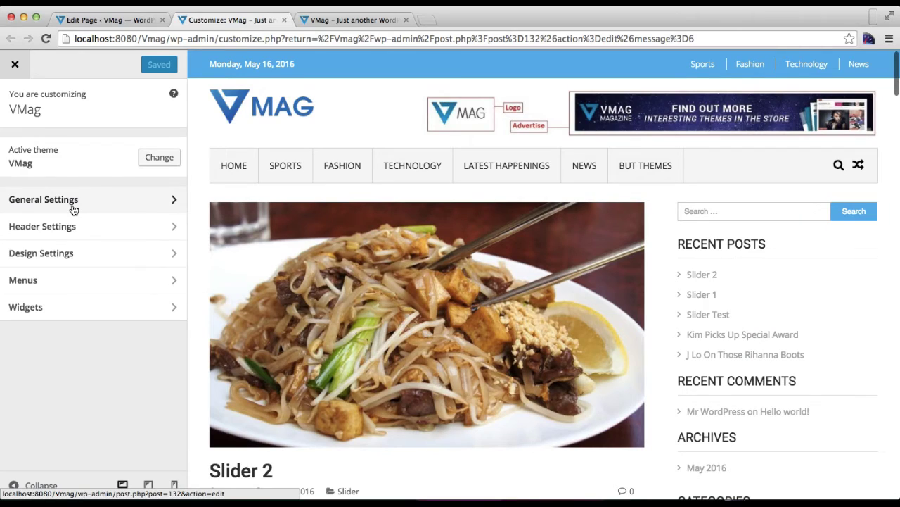
Set the front page to 'A static page' showing Home, then Save & Publish.
left_click(74, 204)
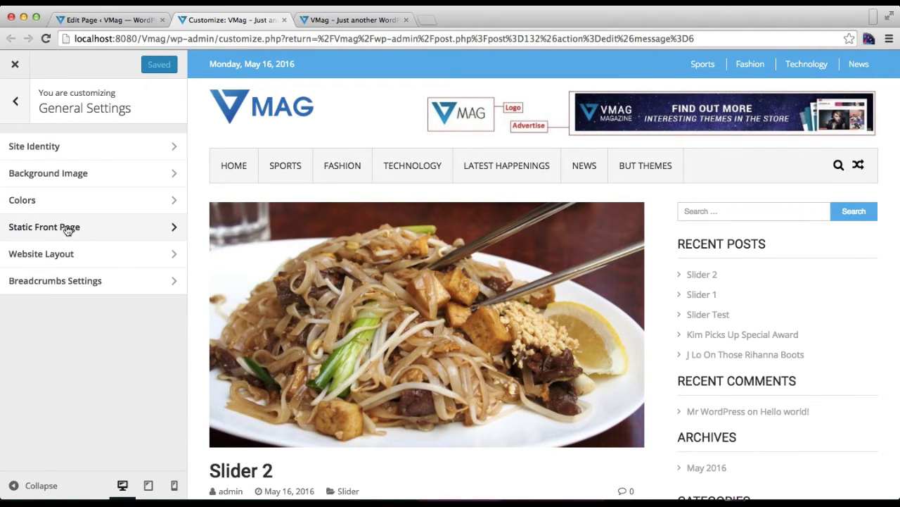
left_click(68, 227)
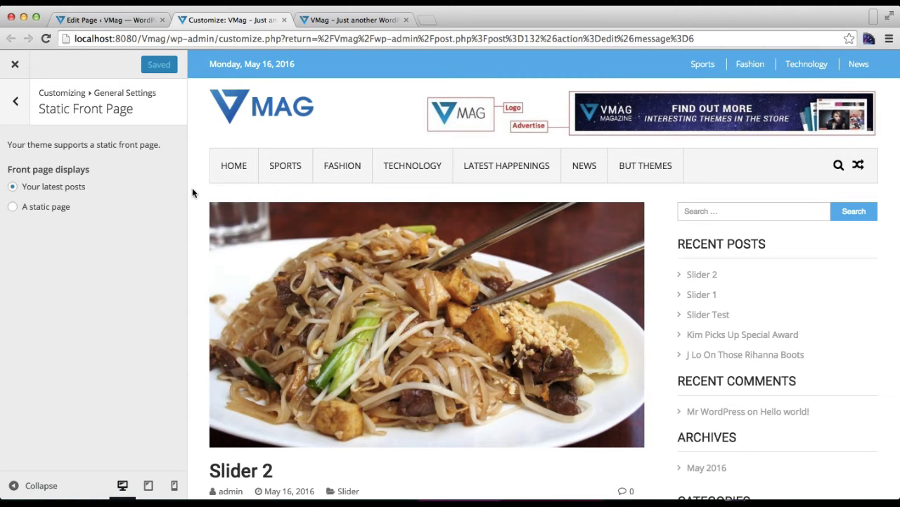
scroll(204, 251, "down", 15)
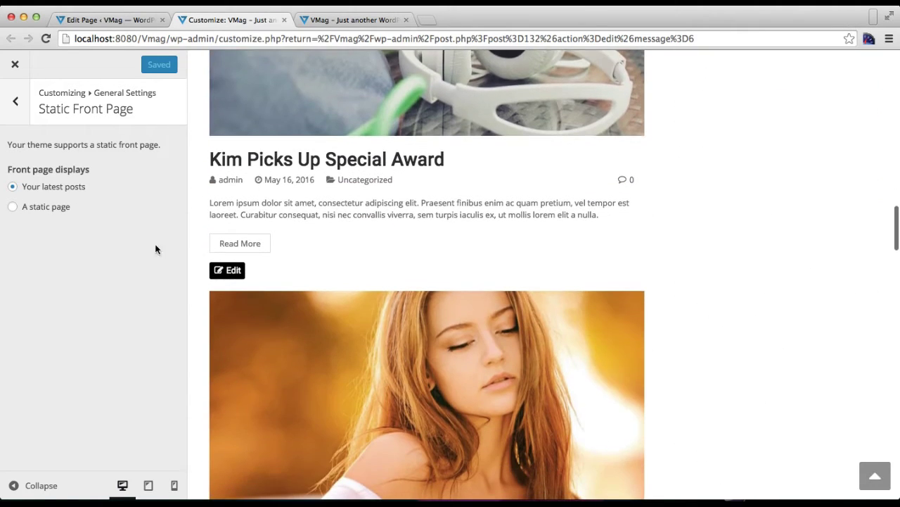
left_click(14, 208)
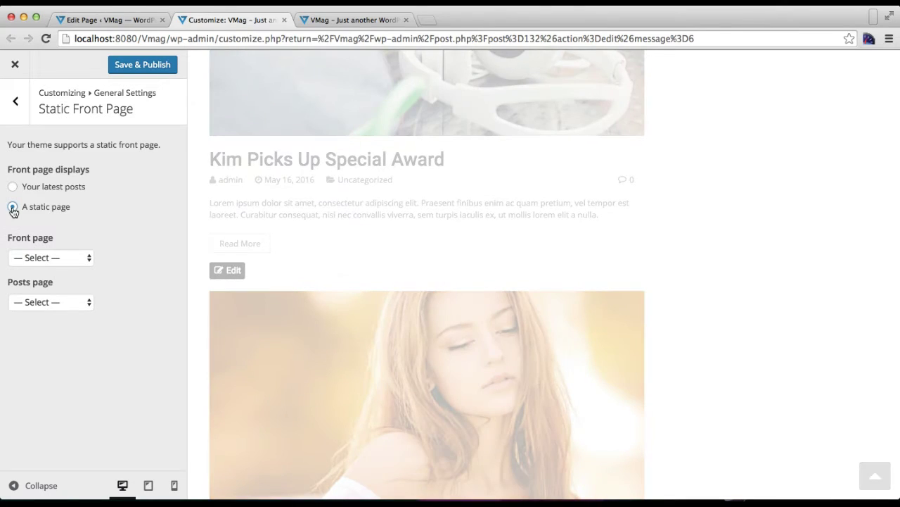
left_click(72, 260)
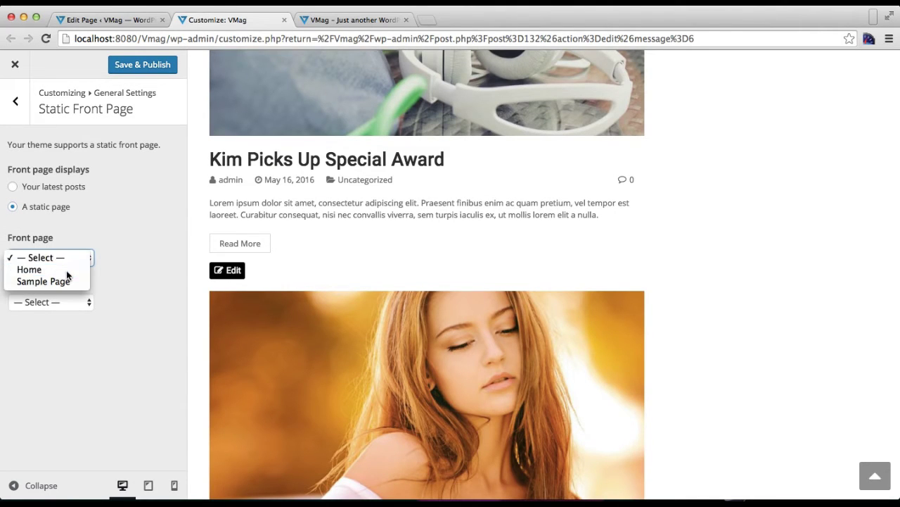
left_click(66, 270)
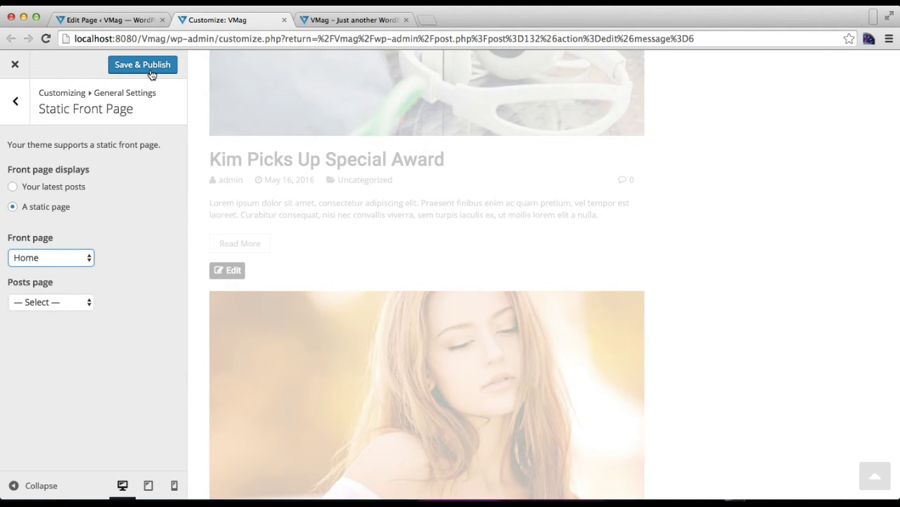
left_click(150, 71)
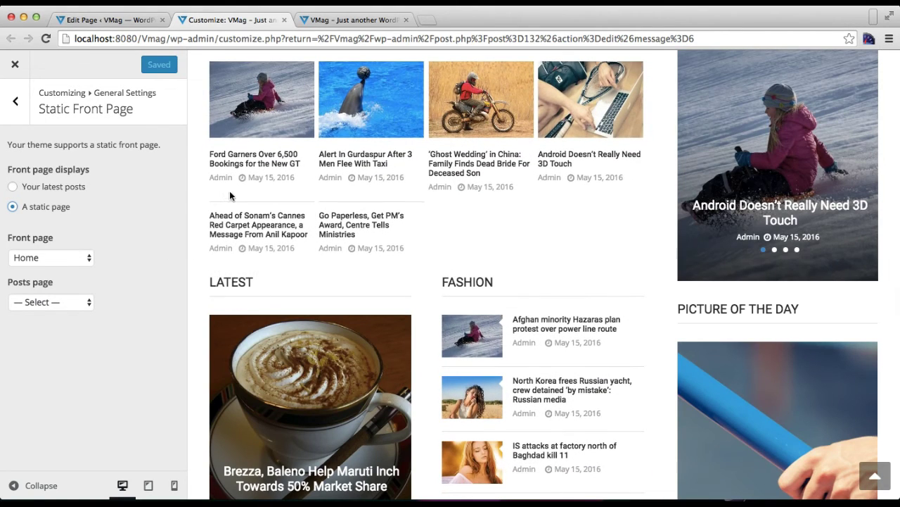
Scroll the Customizer preview to check the slider, Fashion section and Stay Connected counts.
scroll(493, 236, "up", 2)
scroll(493, 236, "up", 15)
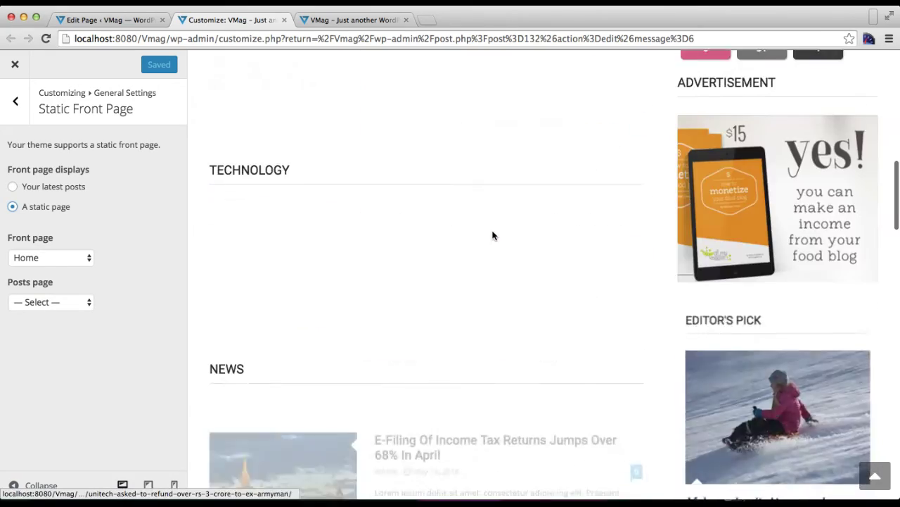
scroll(495, 237, "down", 15)
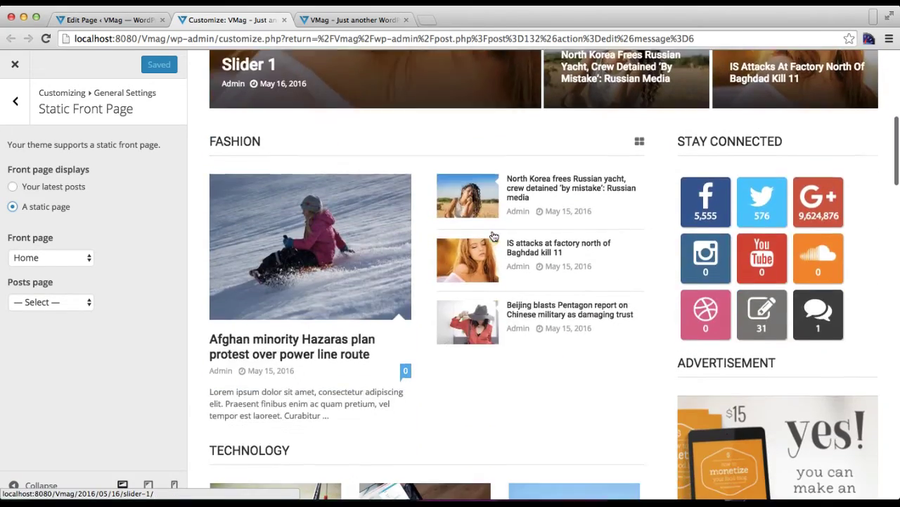
scroll(493, 226, "down", 10)
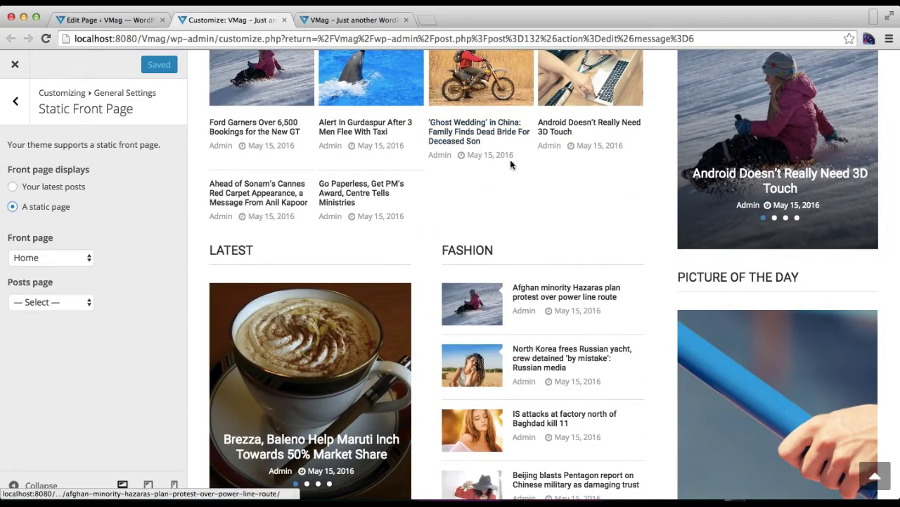
scroll(595, 273, "down", 10)
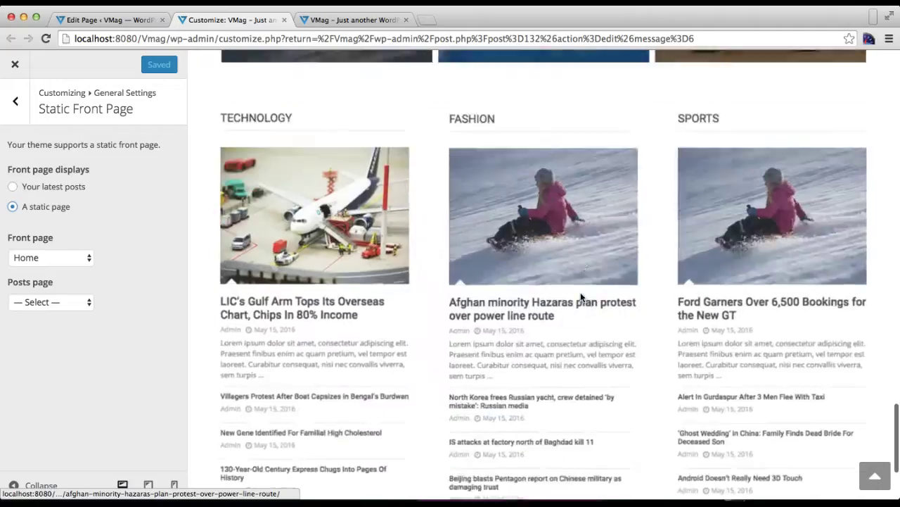
scroll(582, 298, "up", 15)
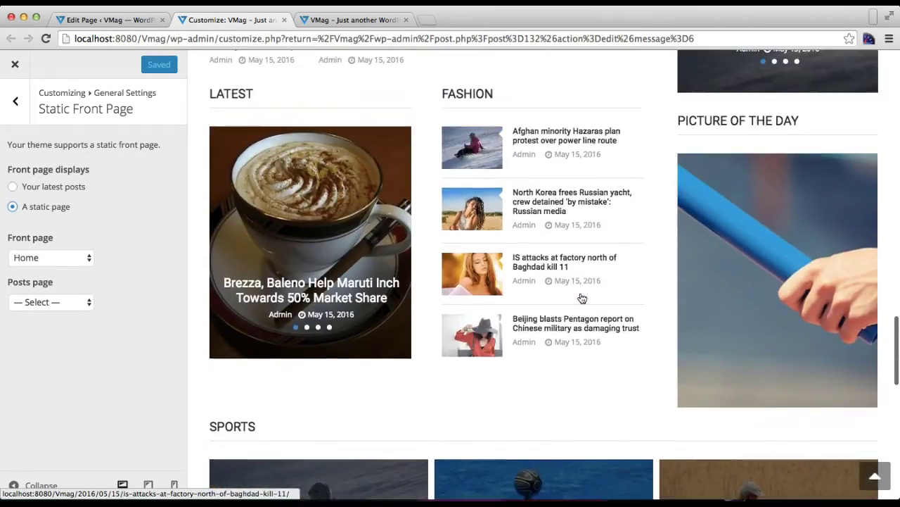
scroll(581, 299, "up", 10)
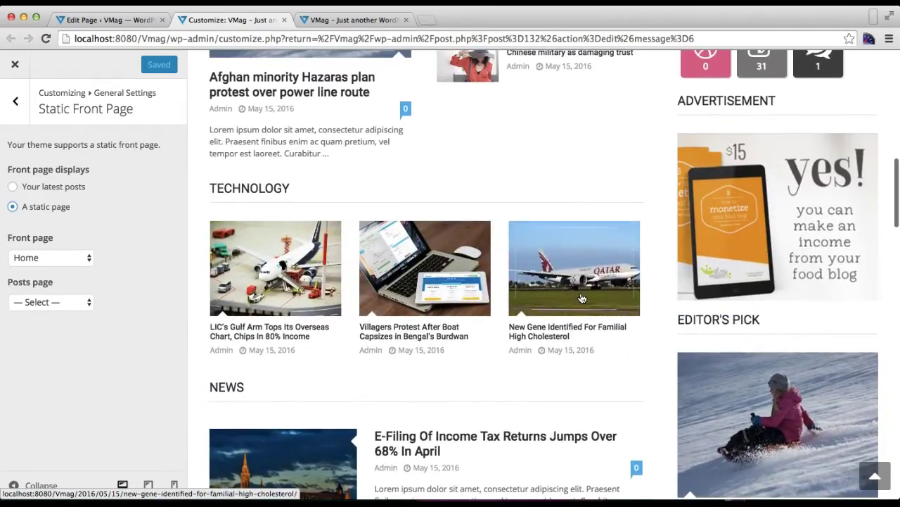
scroll(582, 298, "up", 5)
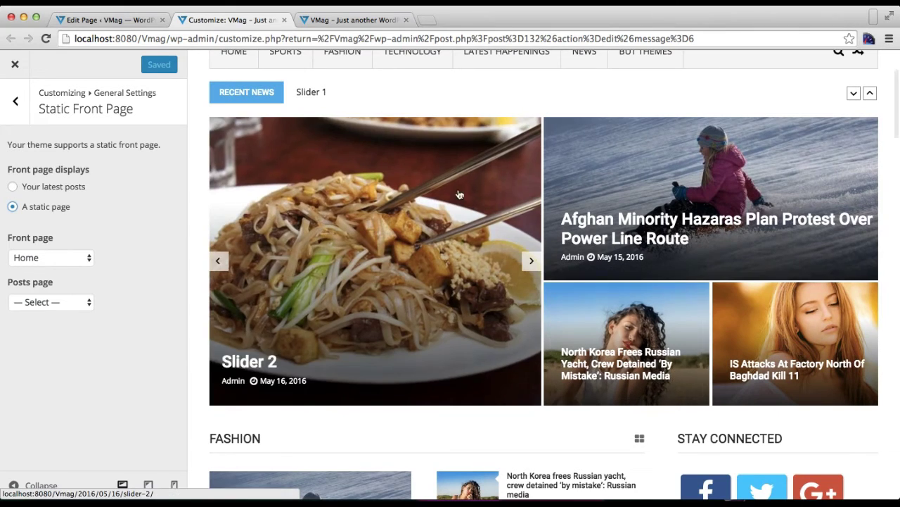
scroll(535, 384, "down", 2)
scroll(535, 384, "down", 2)
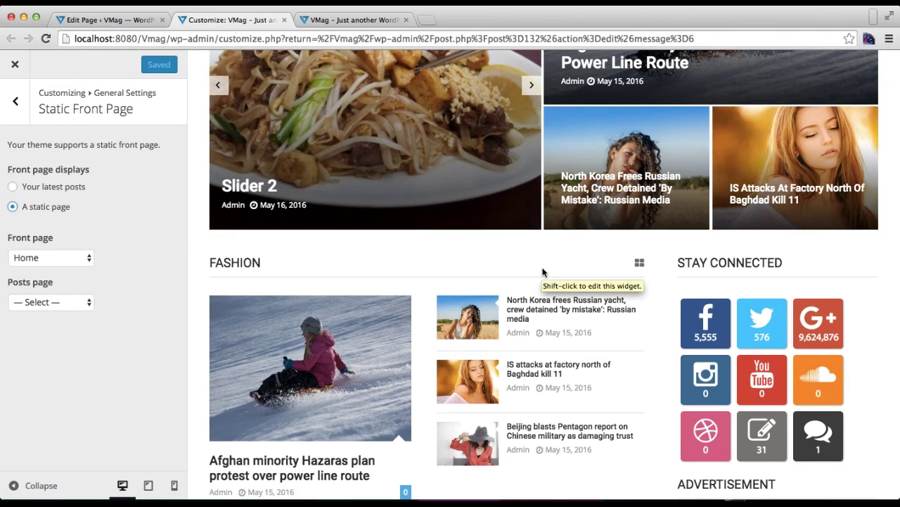
scroll(645, 392, "down", 4)
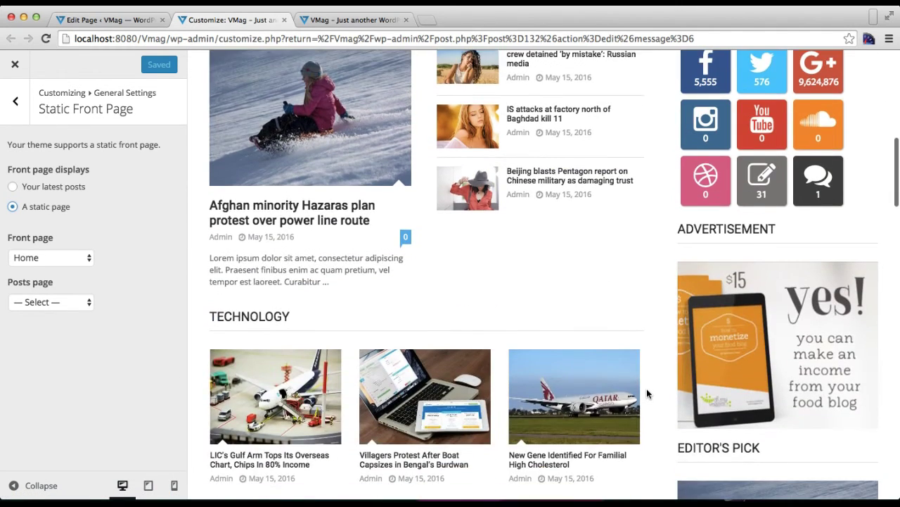
scroll(646, 389, "down", 3)
scroll(646, 388, "up", 2)
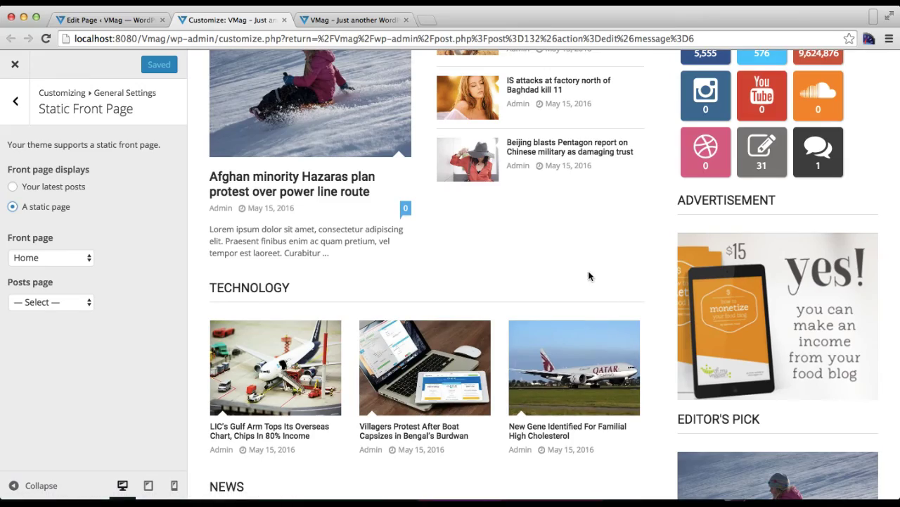
scroll(588, 276, "down", 3)
scroll(589, 275, "down", 7)
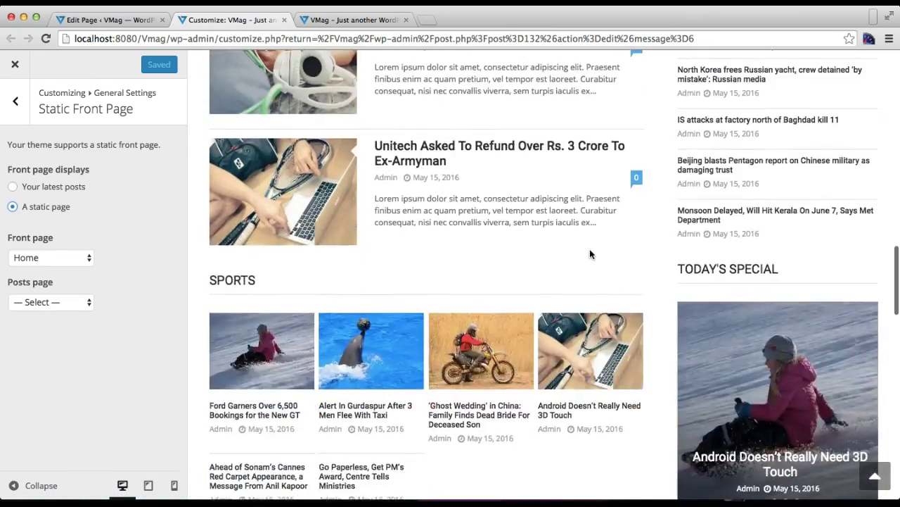
scroll(589, 253, "up", 15)
scroll(590, 250, "up", 2)
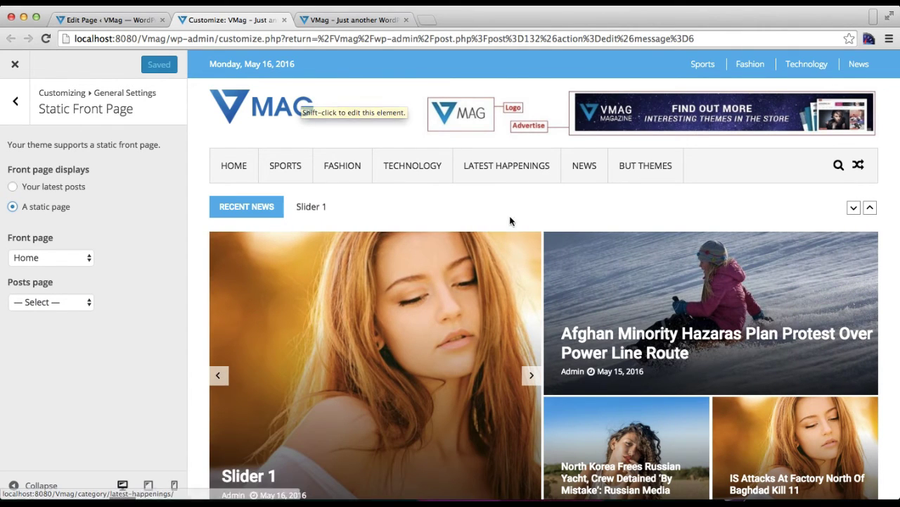
scroll(527, 220, "down", 3)
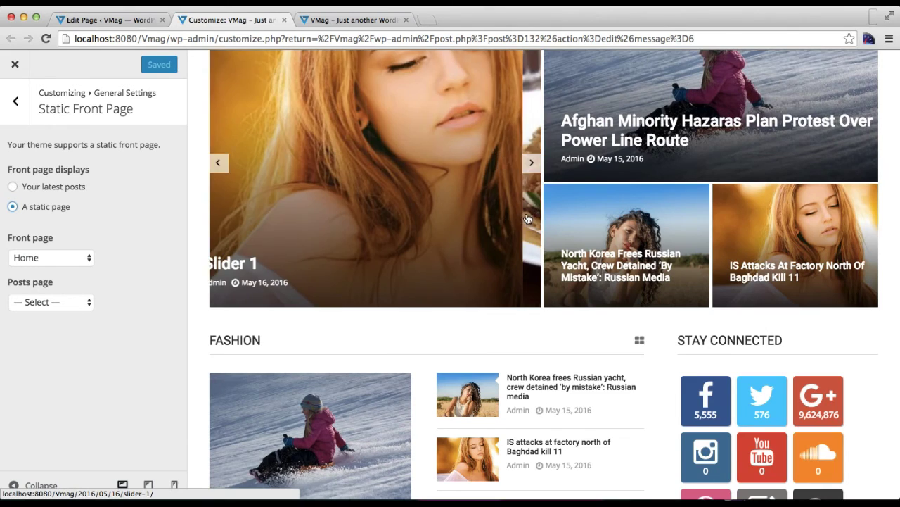
scroll(527, 220, "down", 4)
scroll(527, 218, "up", 1)
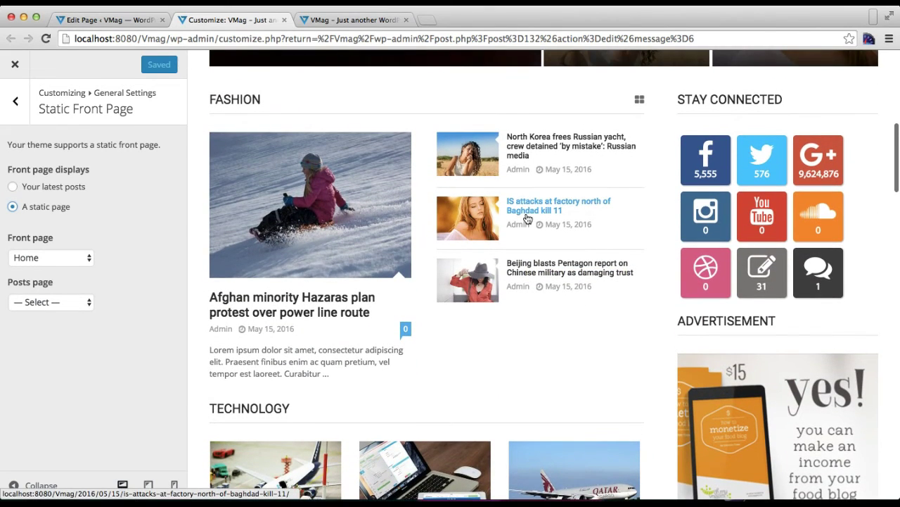